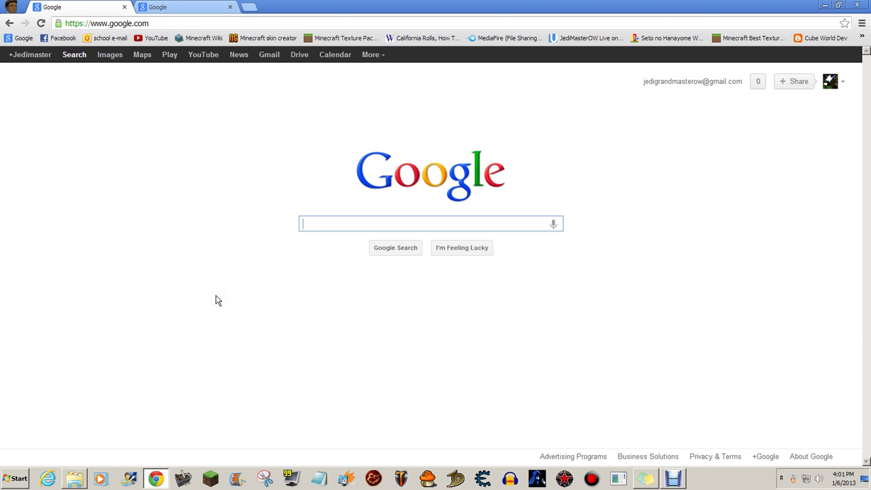
Close the search tab and download the 32-bit 7-Zip 9.20 .exe from 7-zip.org
left_click(450, 228)
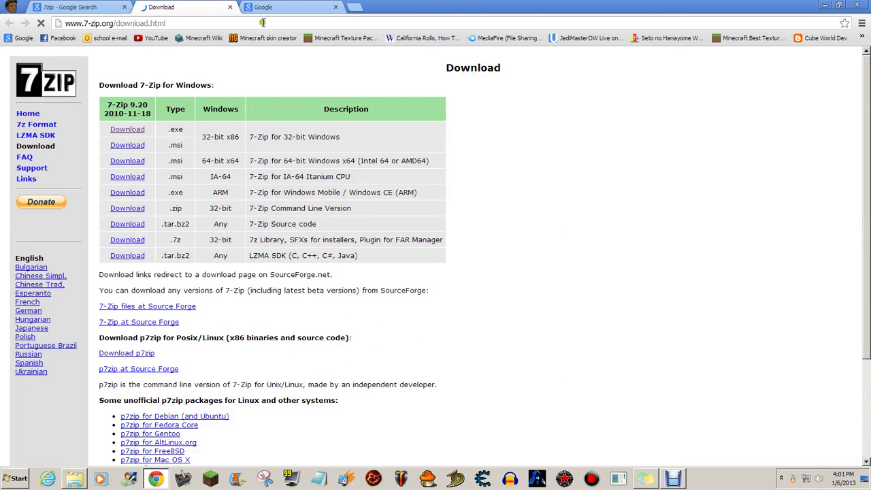
left_click(124, 7)
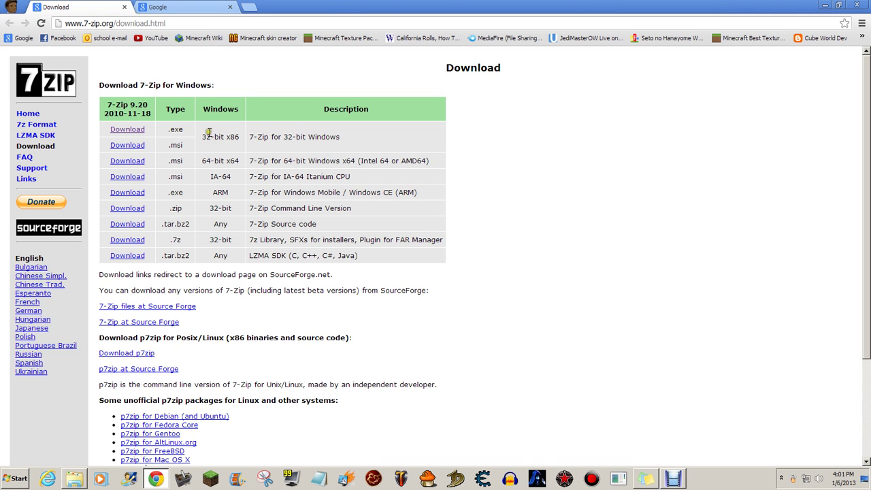
left_click_drag(209, 131, 220, 241)
left_click(285, 230)
left_click(192, 133)
left_click(136, 125)
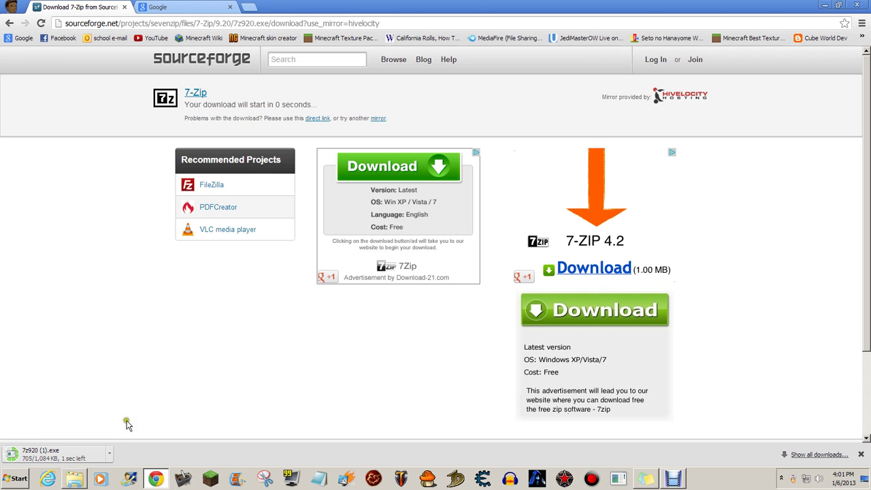
Run the 7z920 installer, check the C:\Program Files (x86)\7-Zip path, then cancel setup
left_click(73, 450)
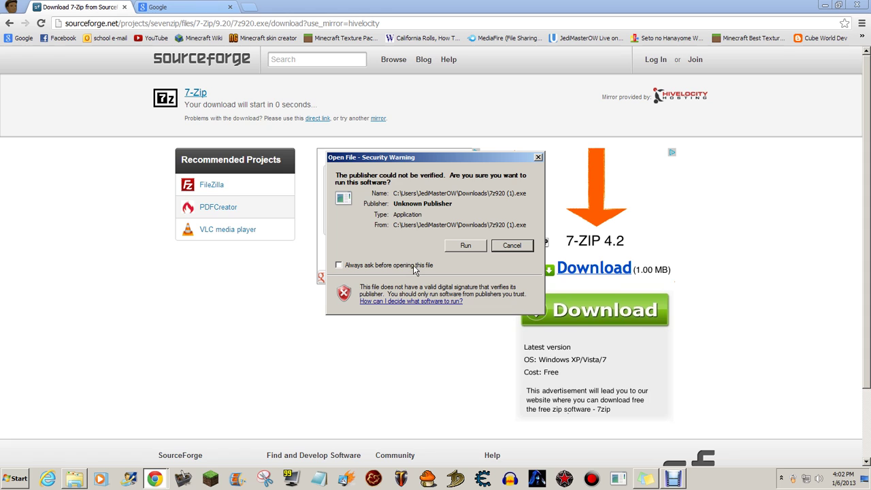
left_click(464, 247)
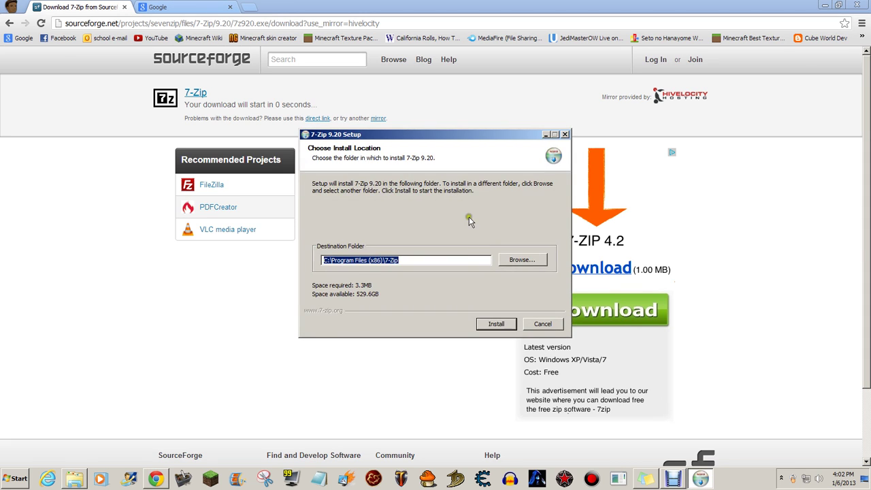
left_click(441, 259)
double_click(409, 259)
key("End")
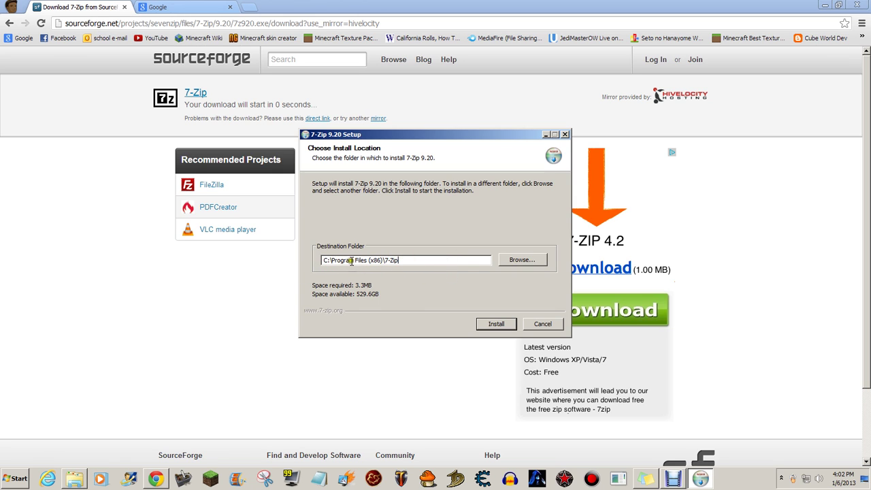
left_click_drag(332, 261, 383, 261)
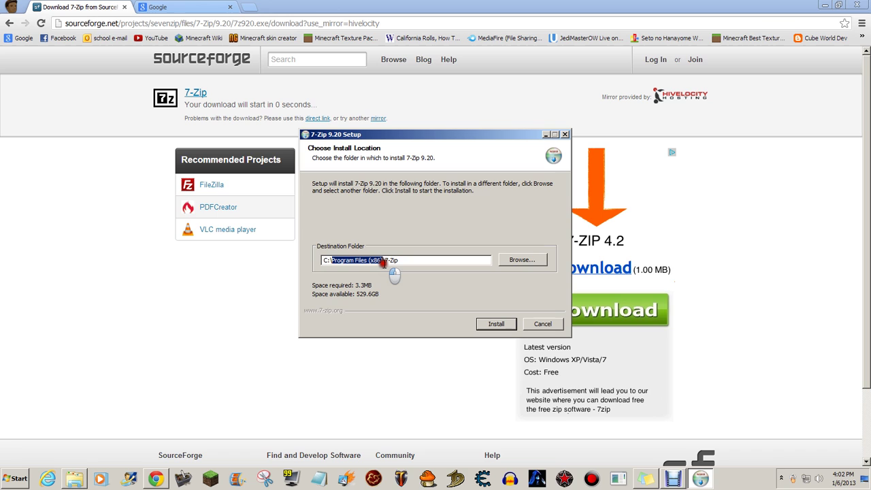
left_click(410, 260)
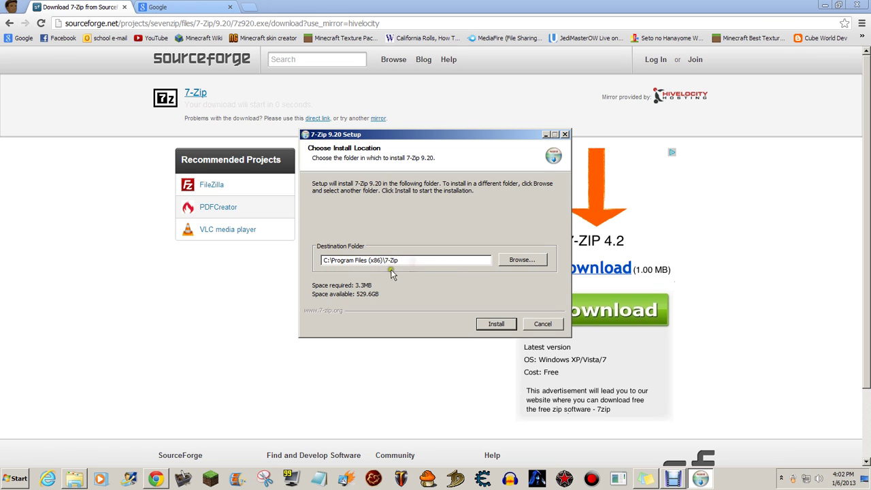
left_click(547, 326)
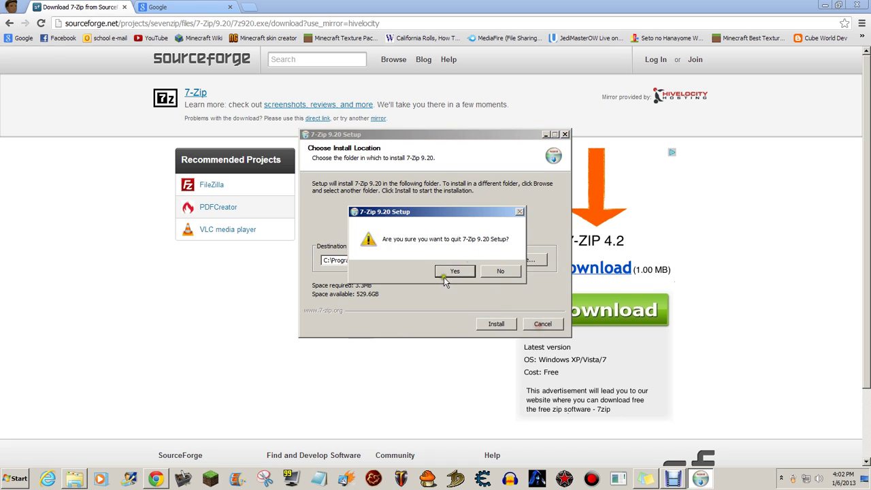
left_click(456, 271)
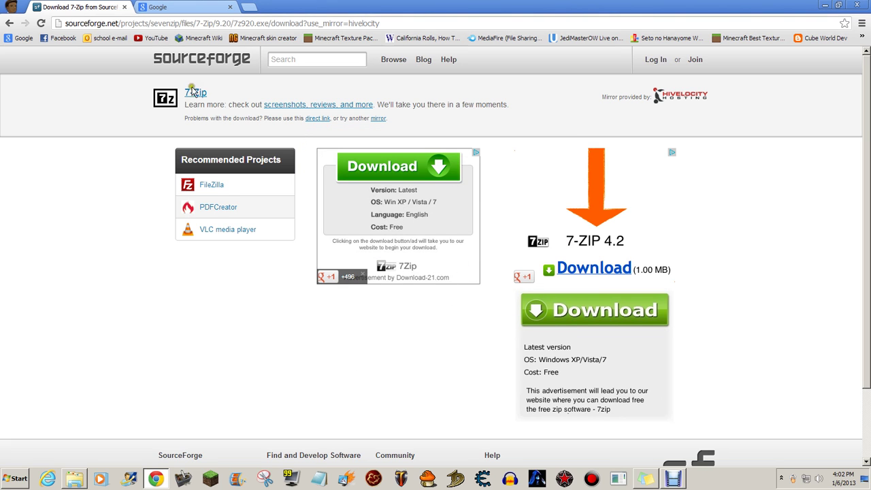
Close the SourceForge tab and search Google for optifine
left_click(124, 7)
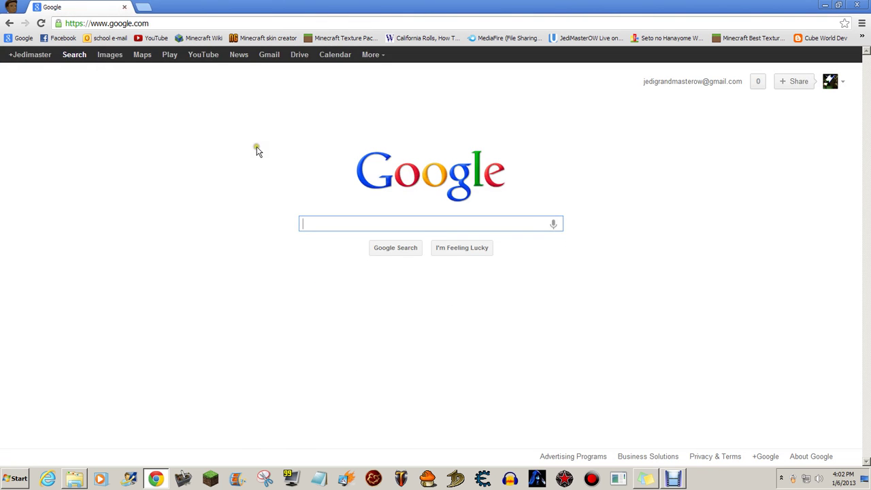
type("optifi")
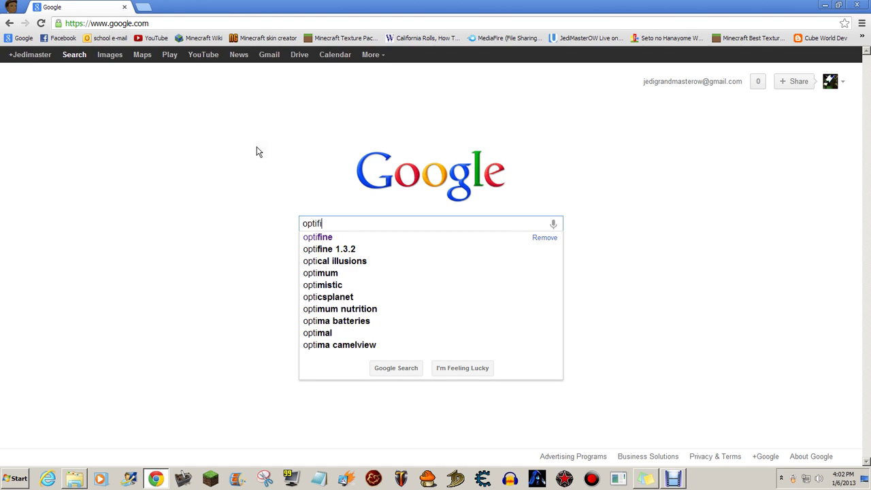
type("ne")
key("Return")
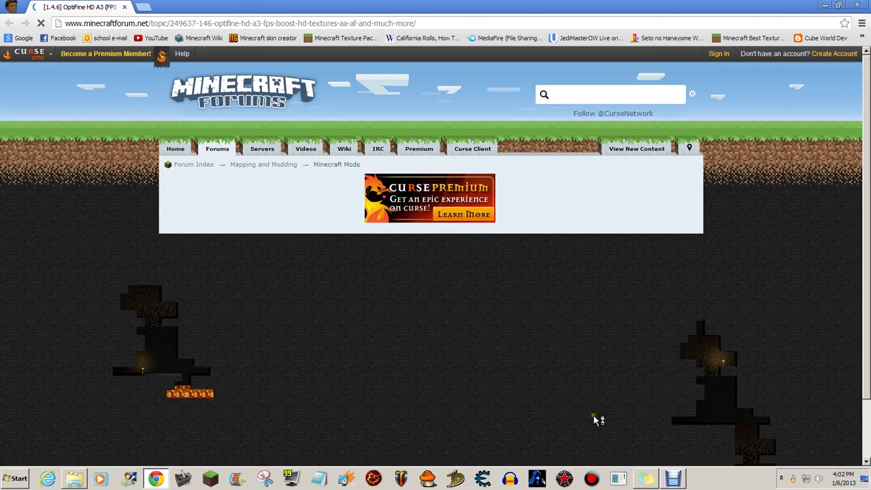
Scroll the OptiFine HD A3 forum thread and find 'download' on the page
scroll(525, 313, "down", 3)
scroll(533, 308, "down", 2)
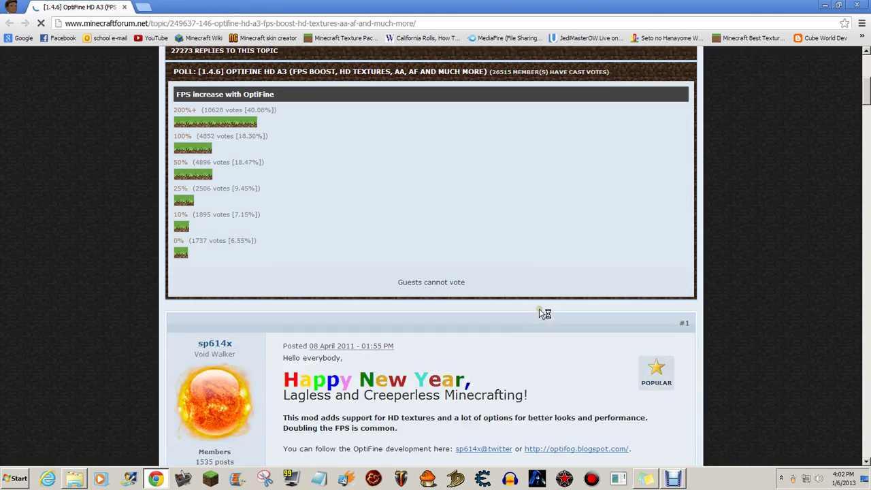
scroll(352, 373, "down", 2)
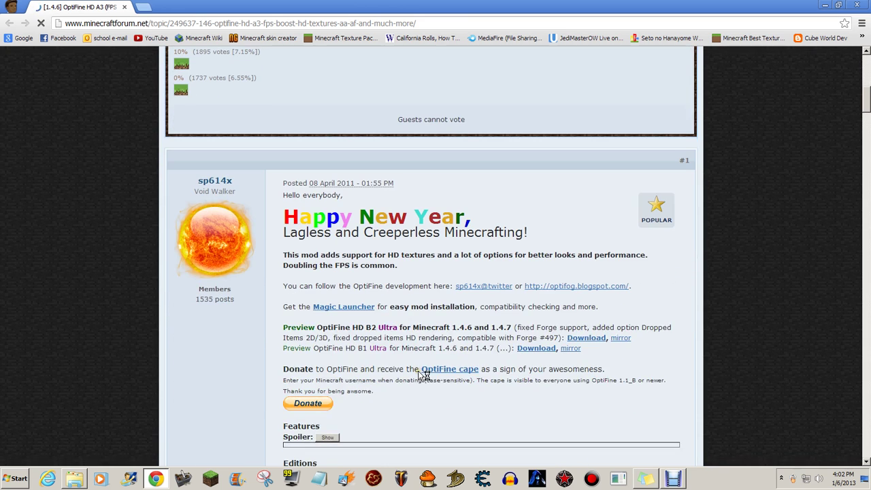
scroll(739, 285, "up", 5)
scroll(776, 290, "up", 3)
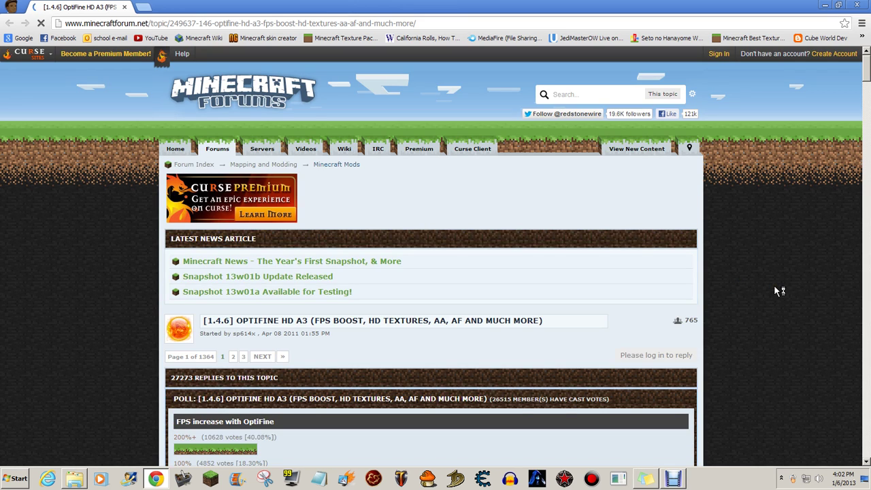
key("ctrl+f")
type("down")
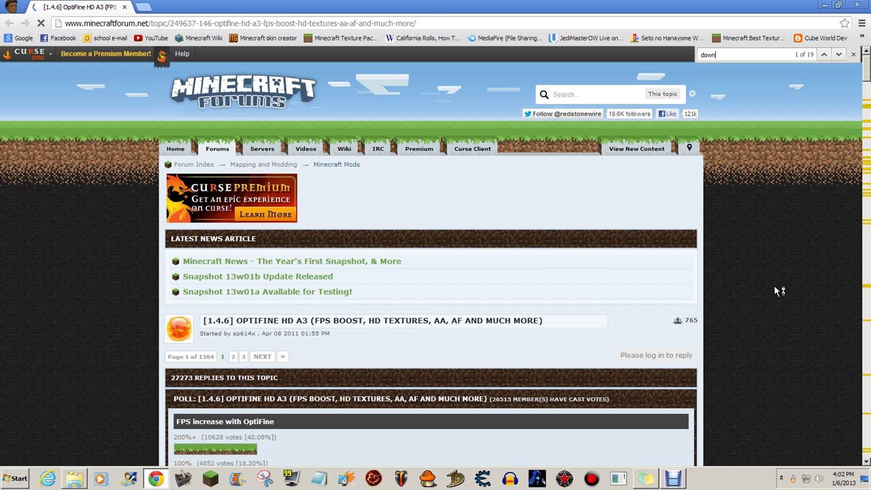
type("load")
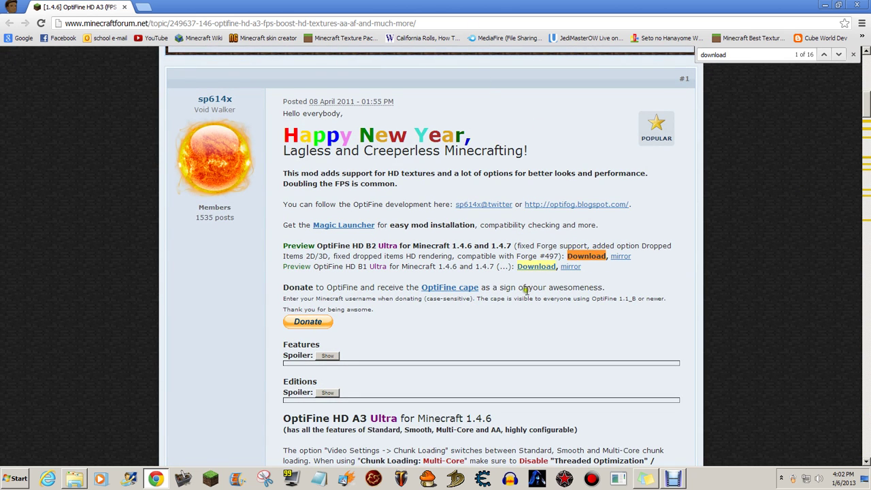
Follow the B2 Ultra link and download OptiFine_1.4.6_HD_U_B2.zip from optifined.net
left_click(853, 54)
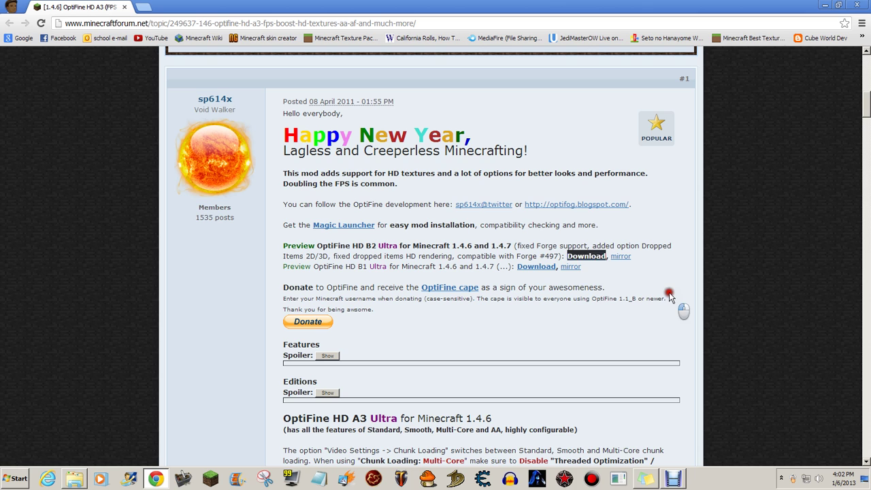
left_click(586, 256)
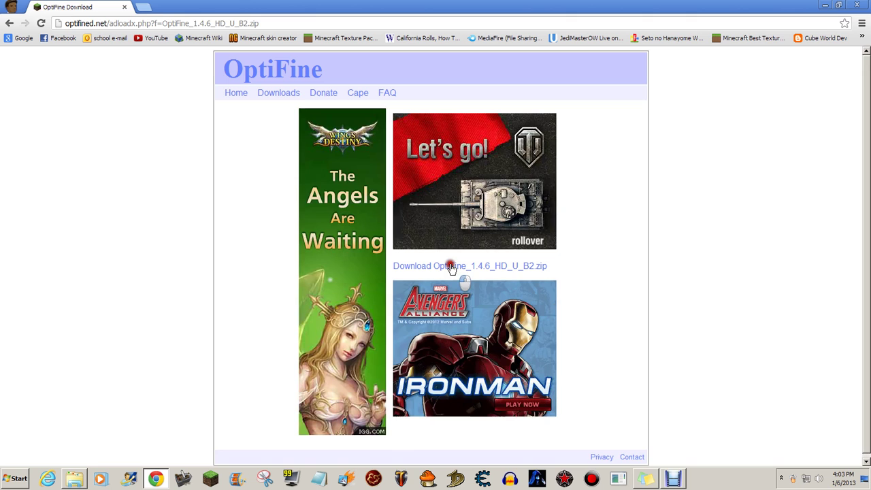
left_click(450, 267)
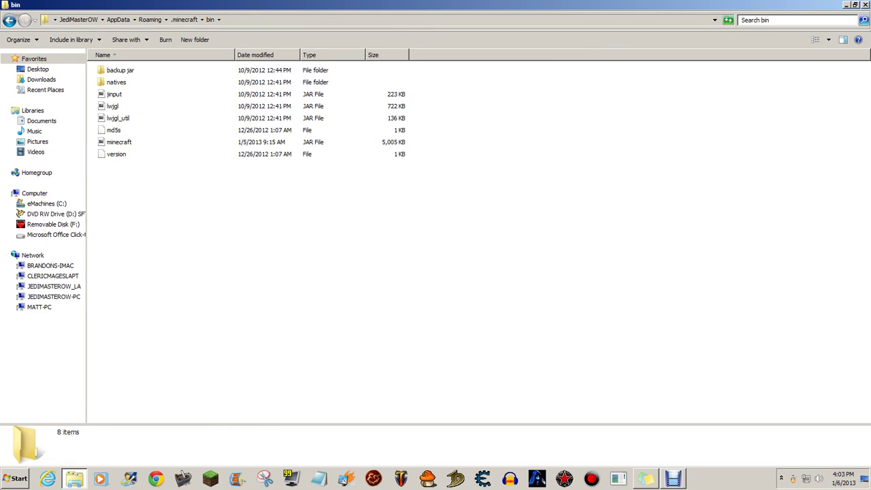
Open a new Explorer window on the Downloads folder
key("super")
left_click(202, 243)
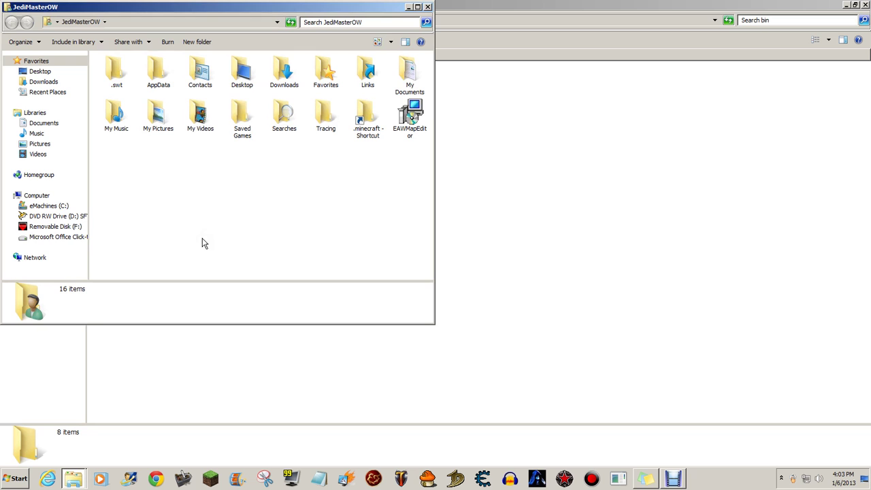
double_click(284, 72)
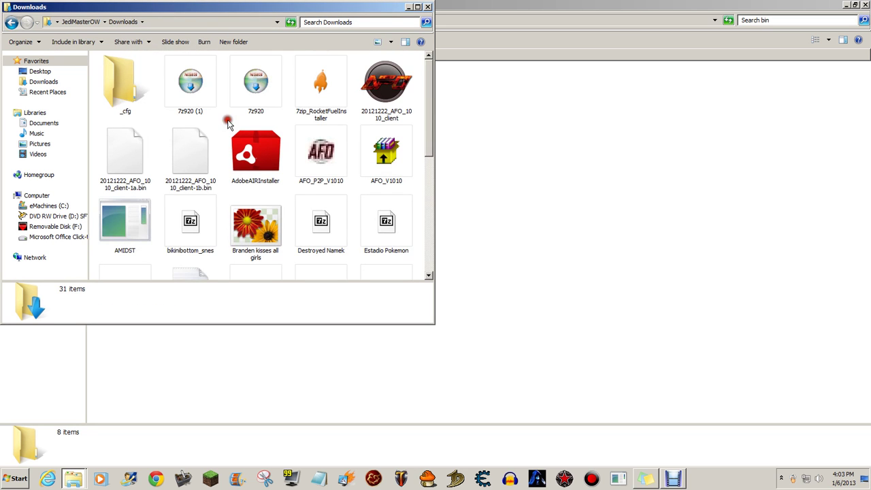
left_click_drag(428, 128, 428, 250)
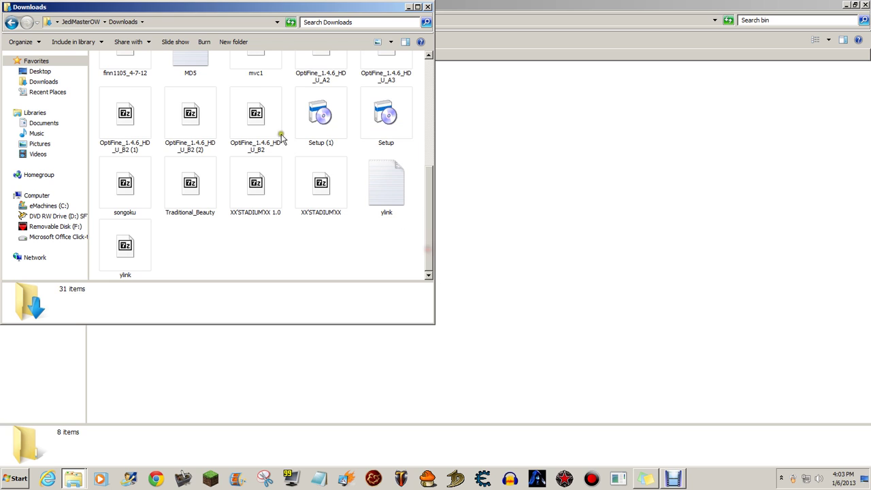
scroll(340, 194, "up", 2)
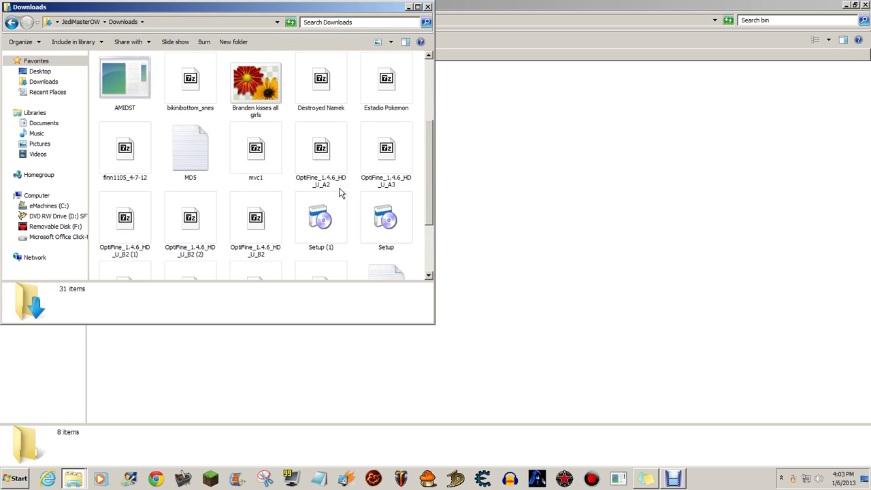
Compare the details of the OptiFine A3 and B2 zip files in Downloads
left_click(387, 151)
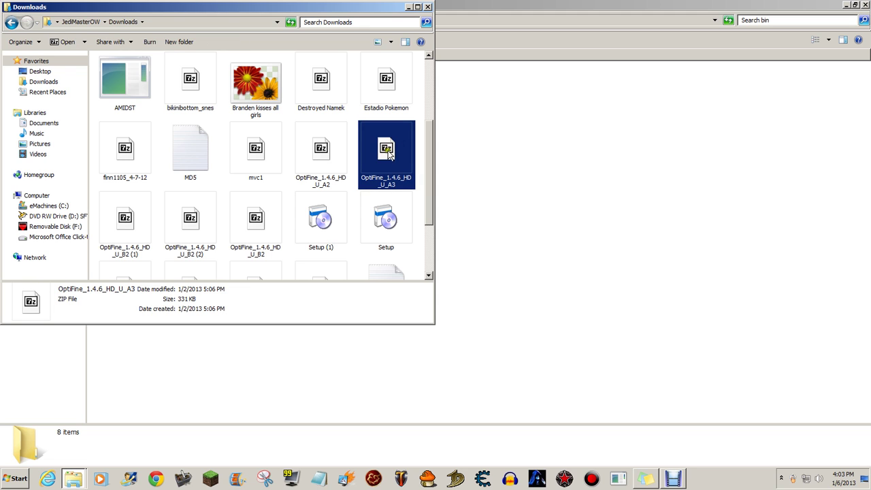
left_click(271, 216)
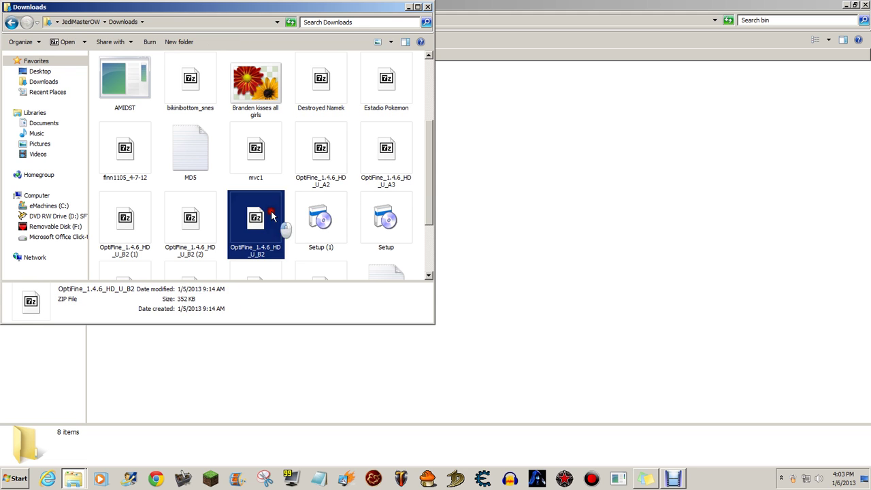
key("Left")
key("Left")
scroll(272, 157, "up", 1)
scroll(369, 171, "down", 1)
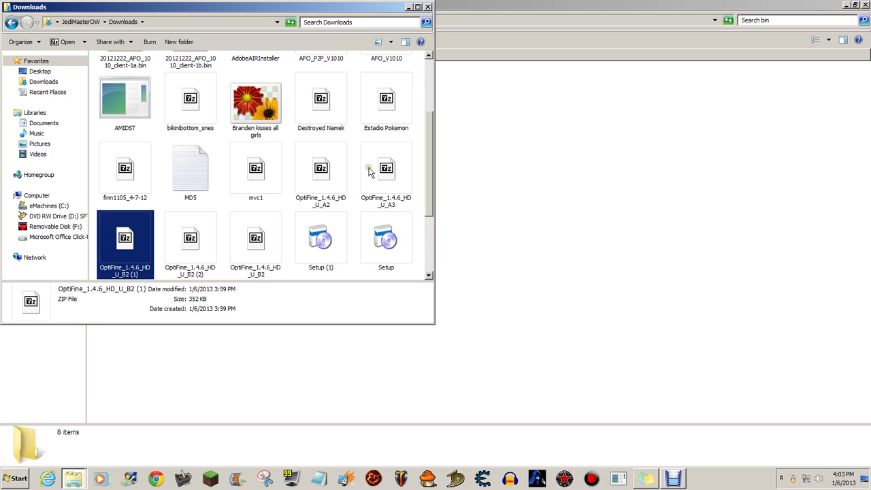
Choose a default program for the OptiFine A2 zip and browse the C: drive for 7-Zip
left_click(340, 175)
right_click(331, 172)
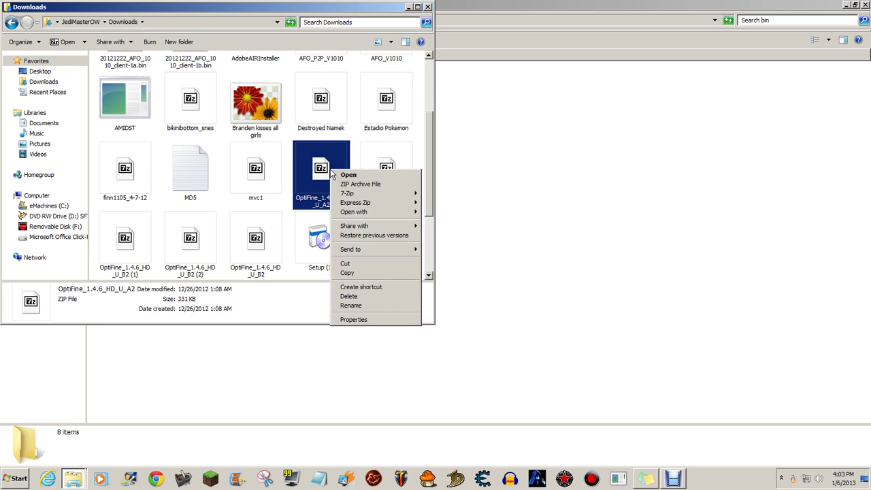
mouse_move(368, 212)
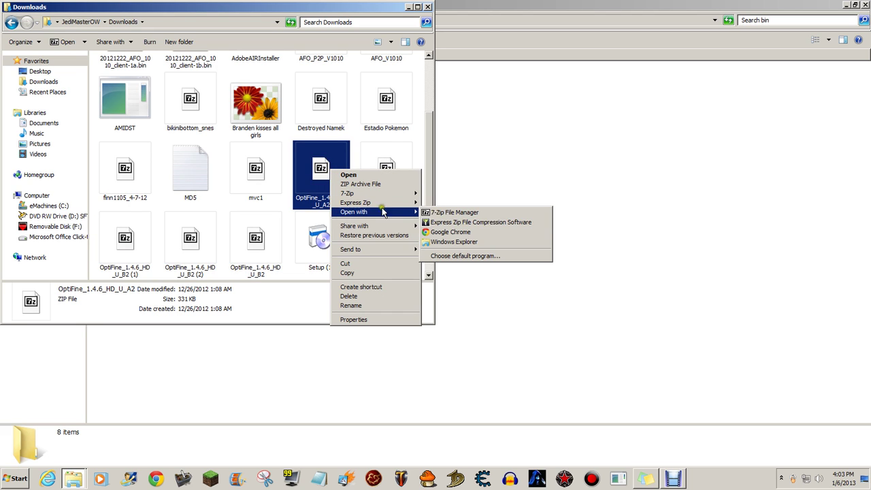
left_click(463, 256)
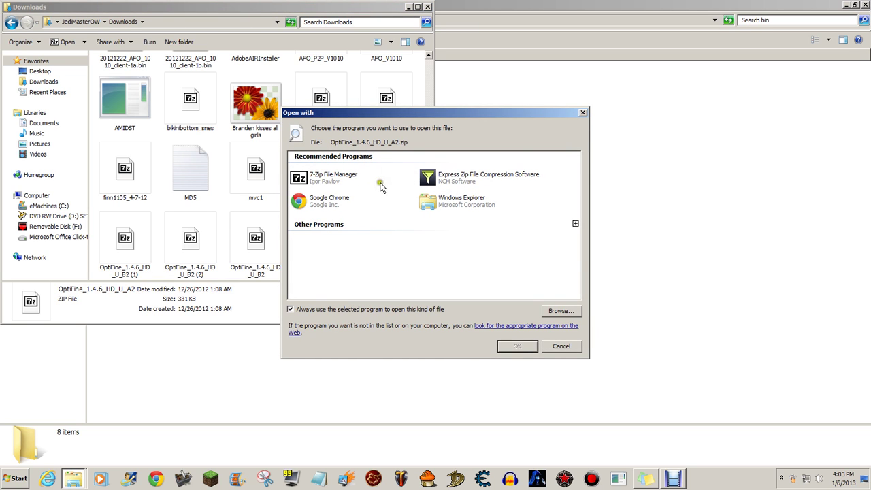
left_click(559, 311)
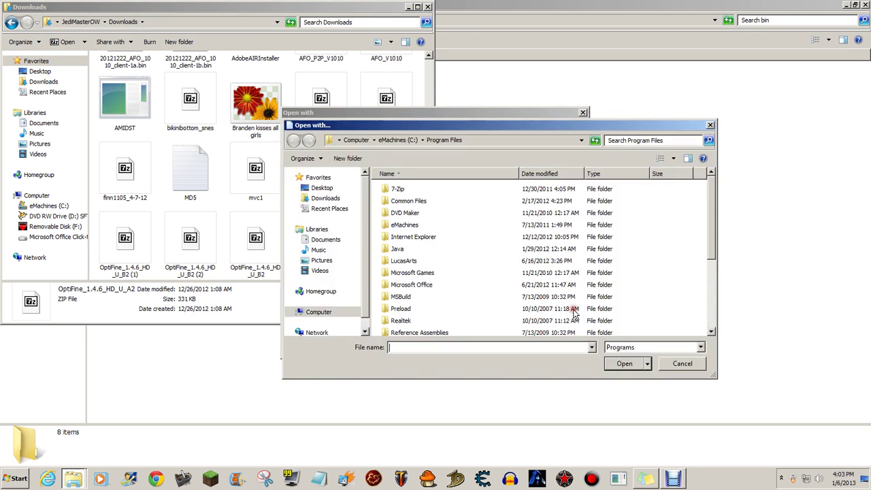
left_click(390, 140)
left_click(446, 296)
scroll(445, 294, "down", 2)
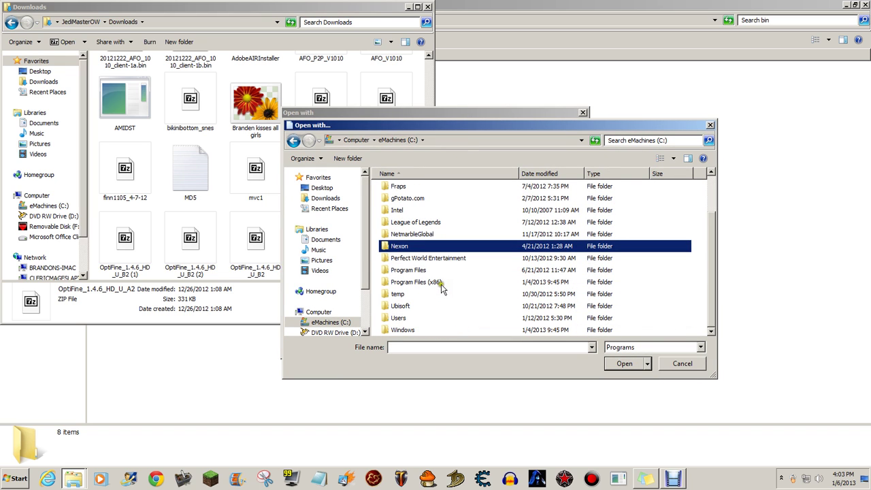
double_click(441, 282)
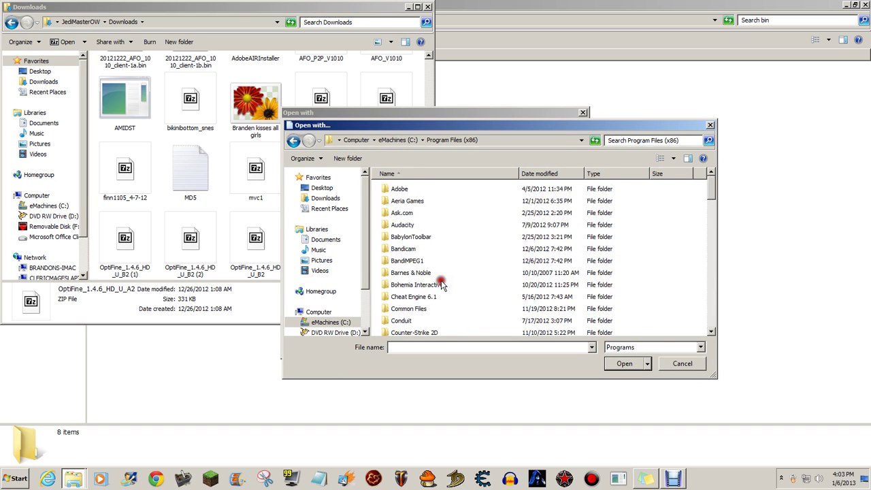
Select 7zFM from Program Files\7-Zip and confirm it as the zip default
left_click(293, 141)
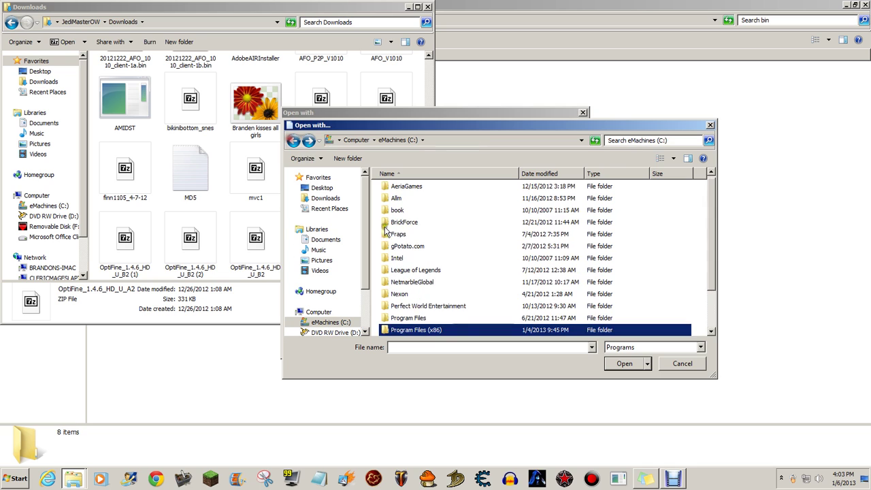
double_click(441, 319)
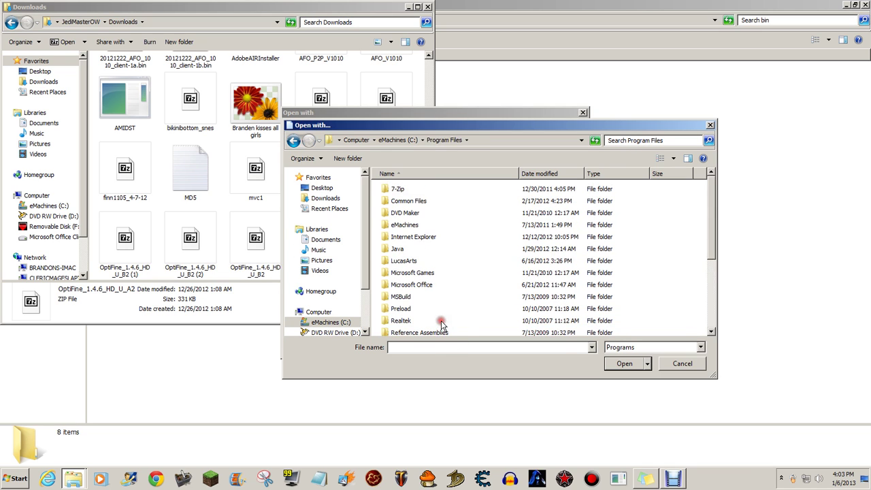
double_click(401, 190)
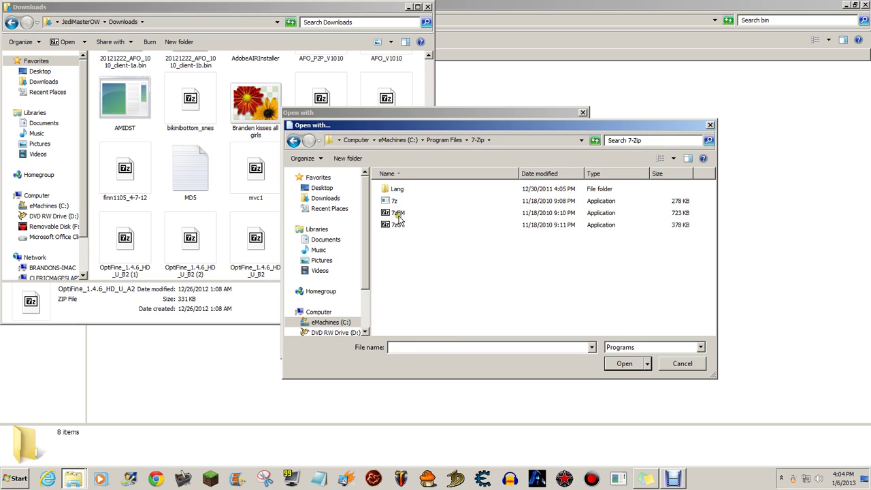
left_click(399, 214)
left_click(414, 227)
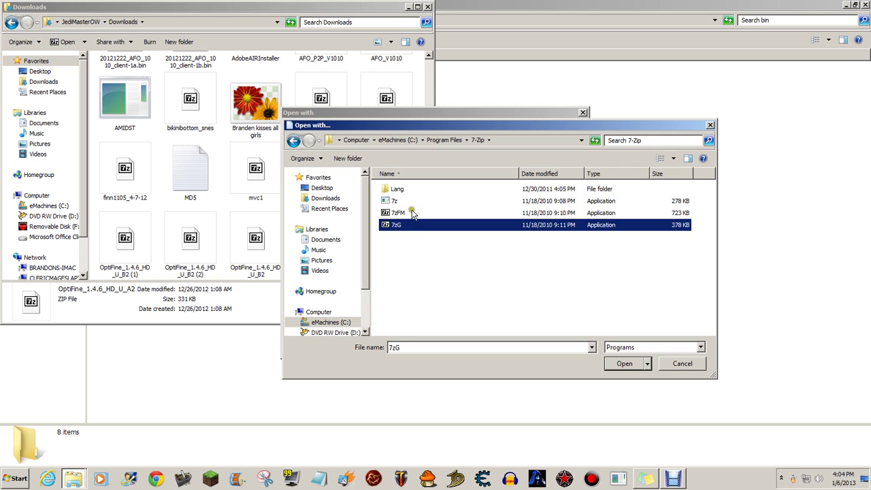
left_click(415, 214)
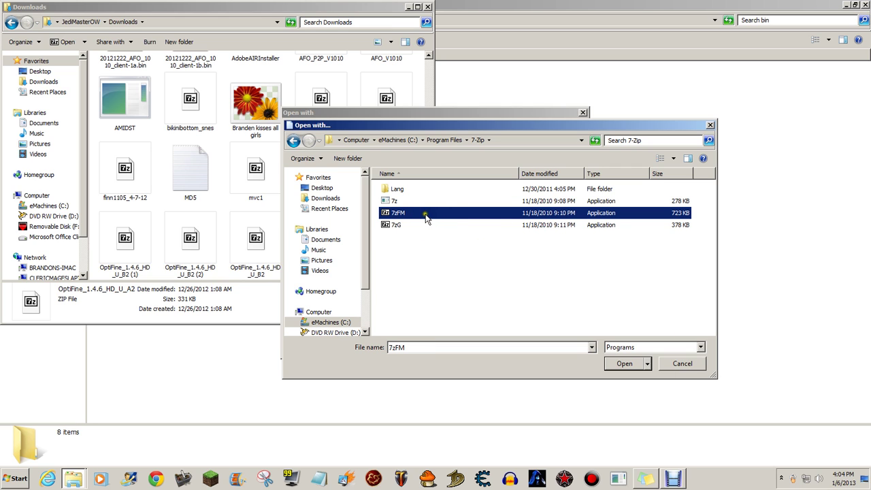
double_click(425, 215)
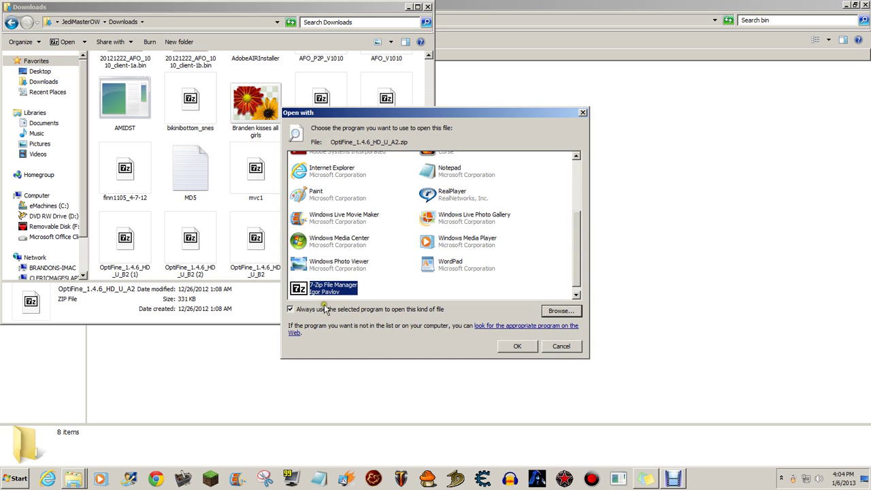
left_click(515, 347)
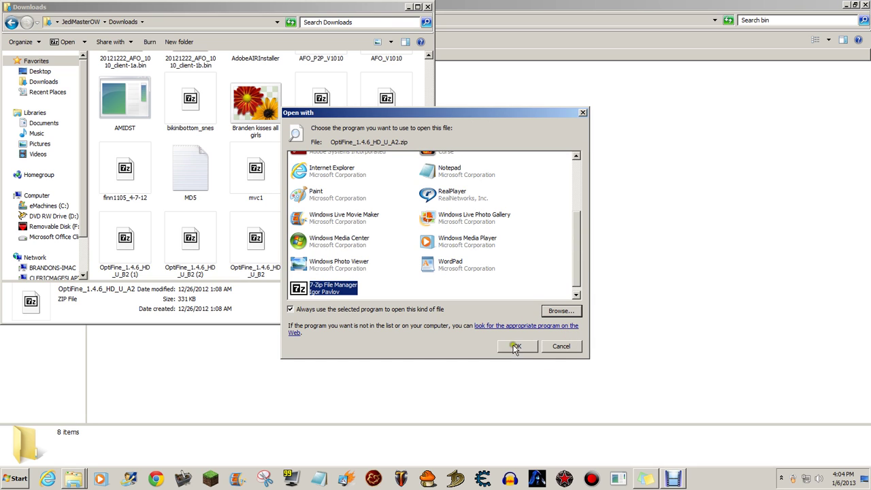
left_click(563, 347)
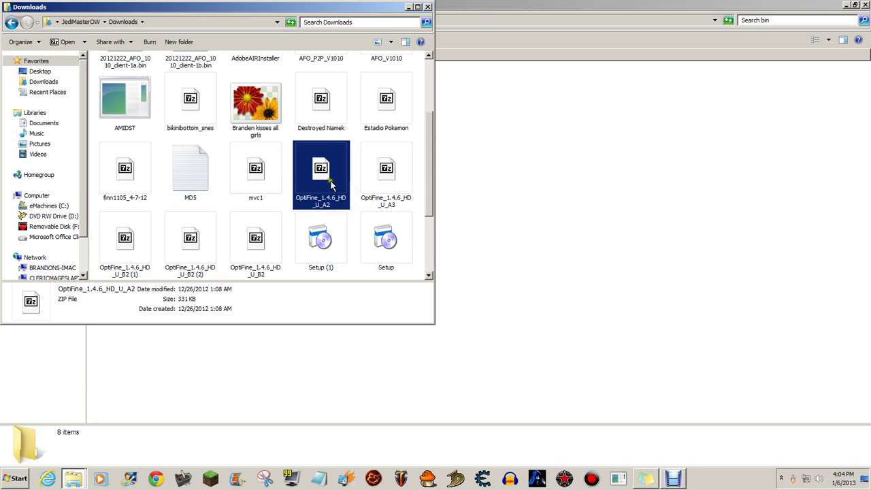
Snap the bin folder window to the right half and open Downloads in a new window
left_click(354, 190)
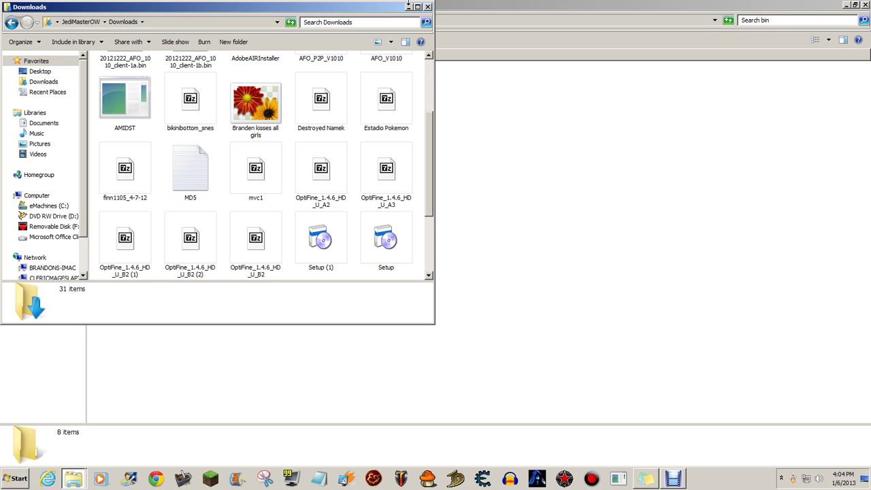
key("super+Down")
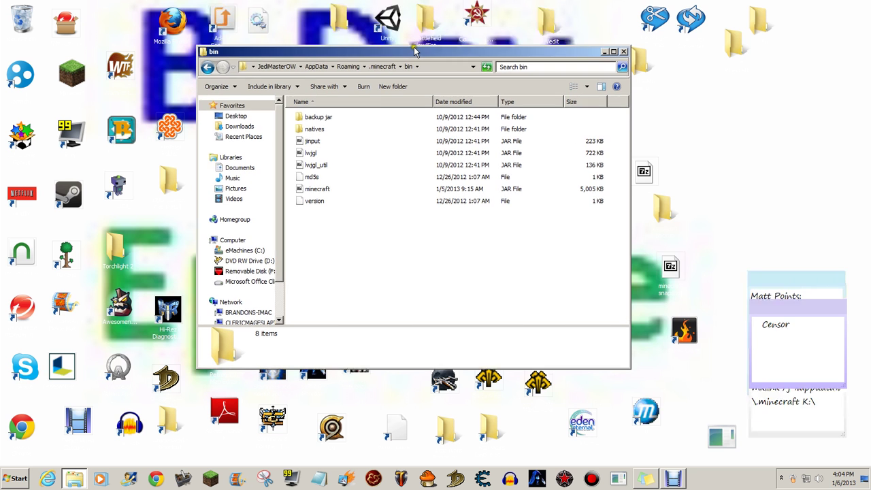
key("super+Right")
key("super")
left_click(188, 241)
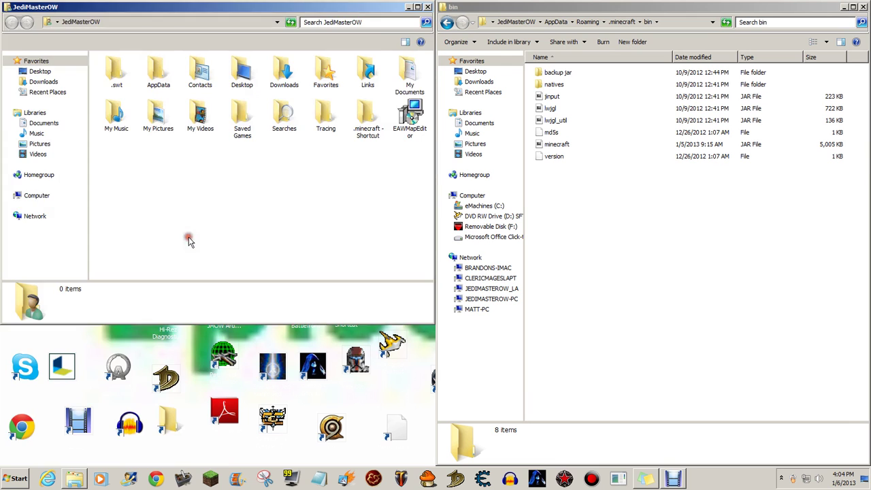
double_click(284, 74)
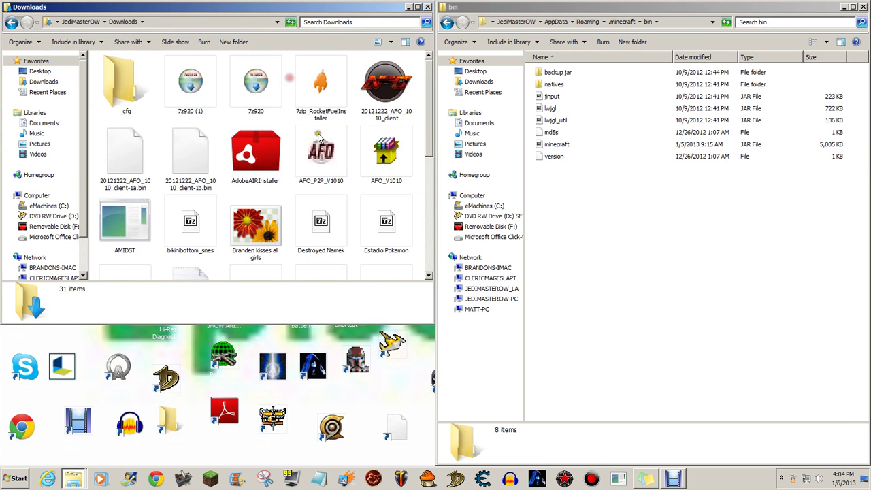
Open OptiFine_1.4.6_HD_U_A2.zip in 7-Zip, close Downloads, and snap the archive left
left_click(355, 179)
scroll(355, 179, "down", 5)
scroll(356, 179, "up", 3)
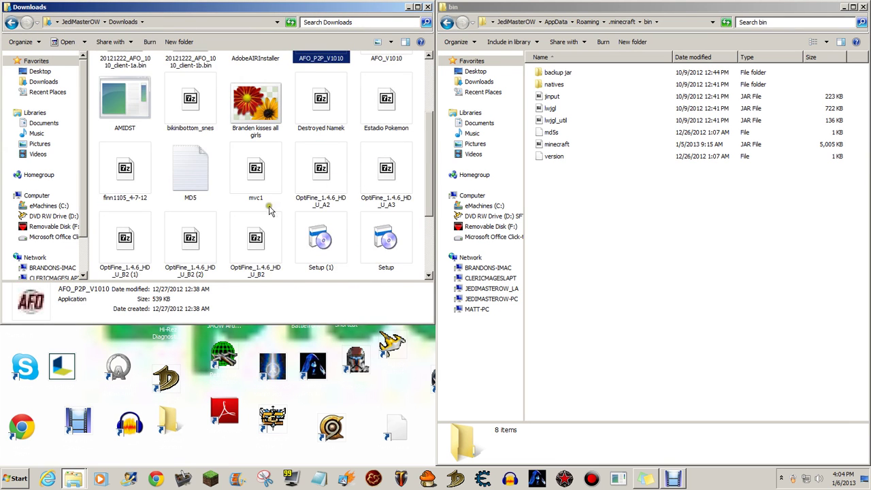
double_click(317, 194)
left_click(428, 7)
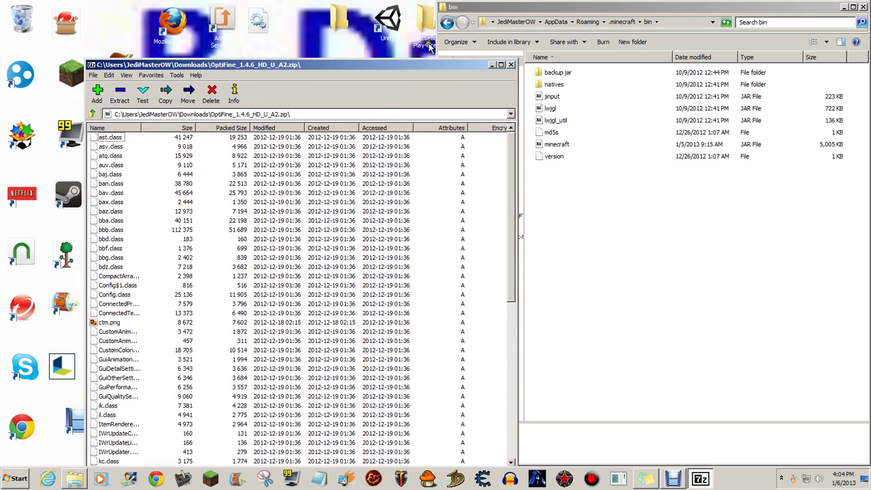
left_click_drag(441, 64, 2, 65)
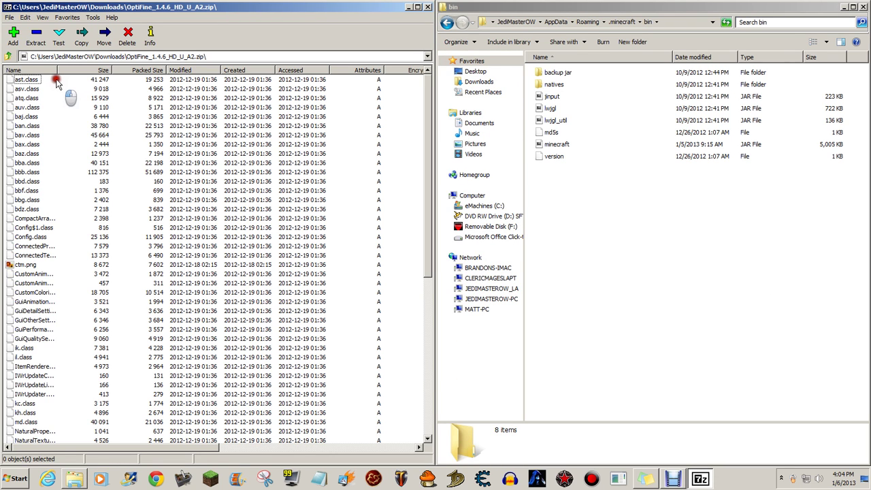
Select the OptiFine class files in the archive, then clear the selection
mouse_move(60, 76)
left_mouse_down()
mouse_move(6, 363)
mouse_move(61, 383)
left_mouse_up()
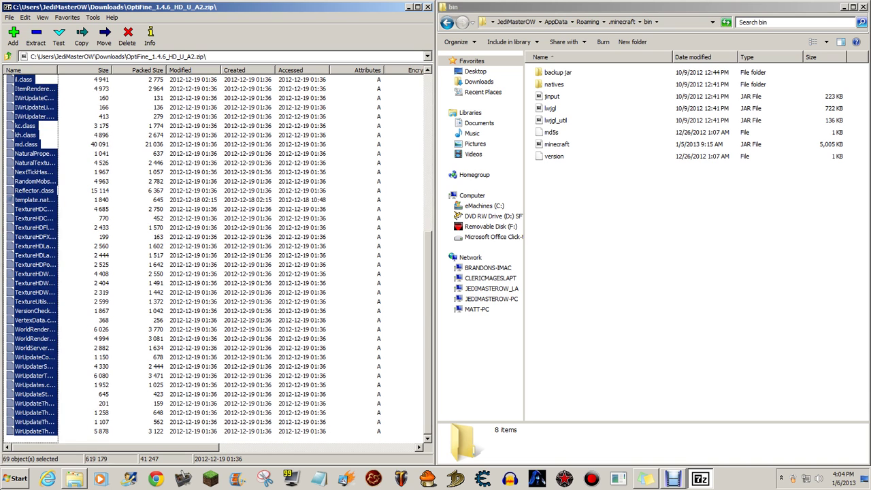
left_click(32, 440)
left_click(625, 218)
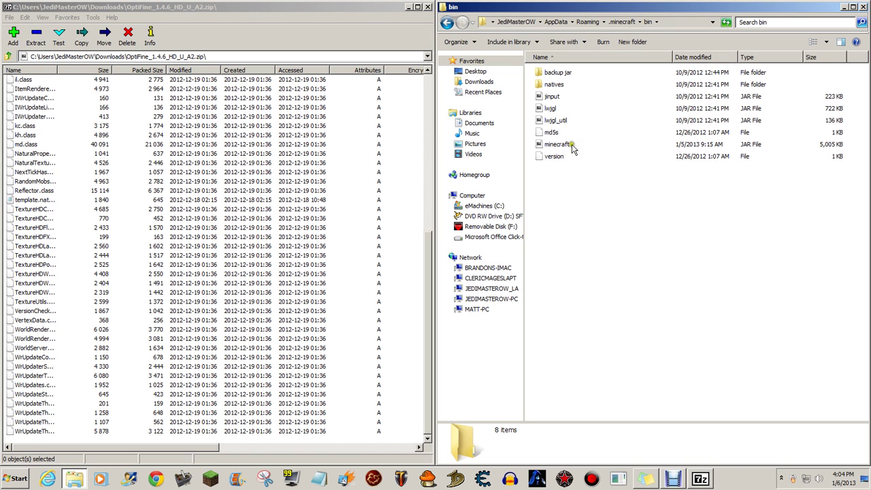
Close the bin window and attempt a system search for AppData
left_click(866, 9)
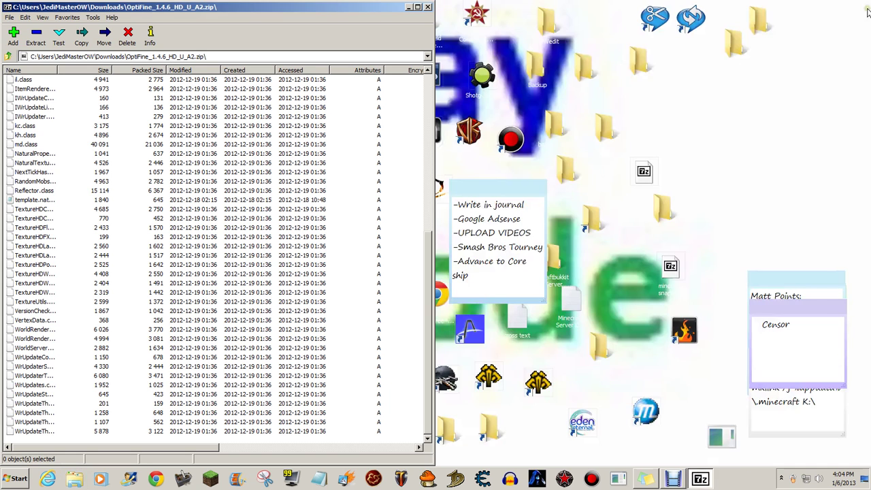
left_click(2, 480)
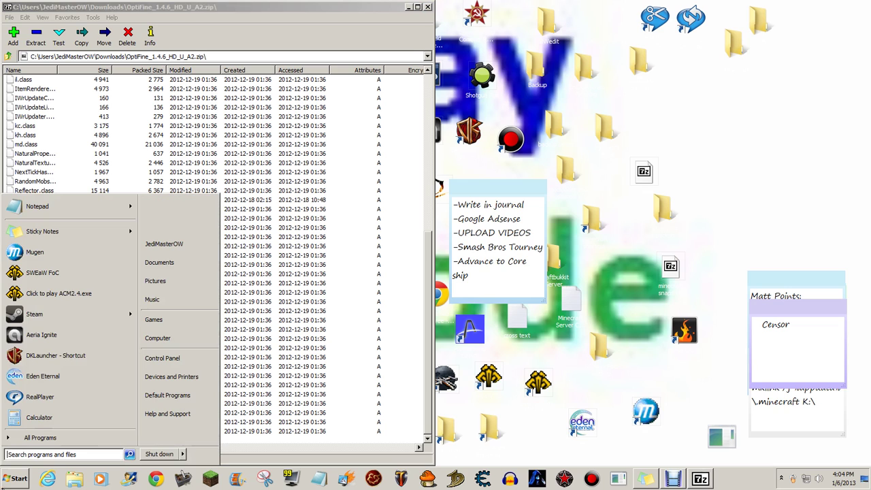
type("%appda")
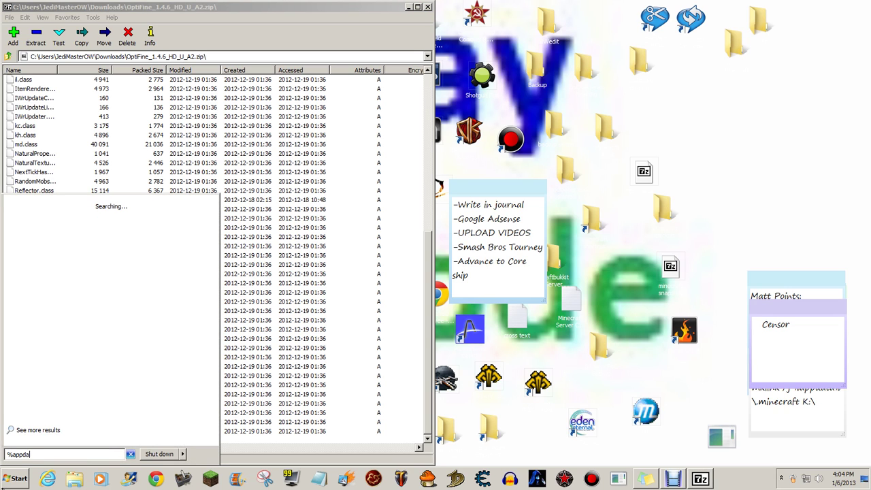
type("%")
key("Return")
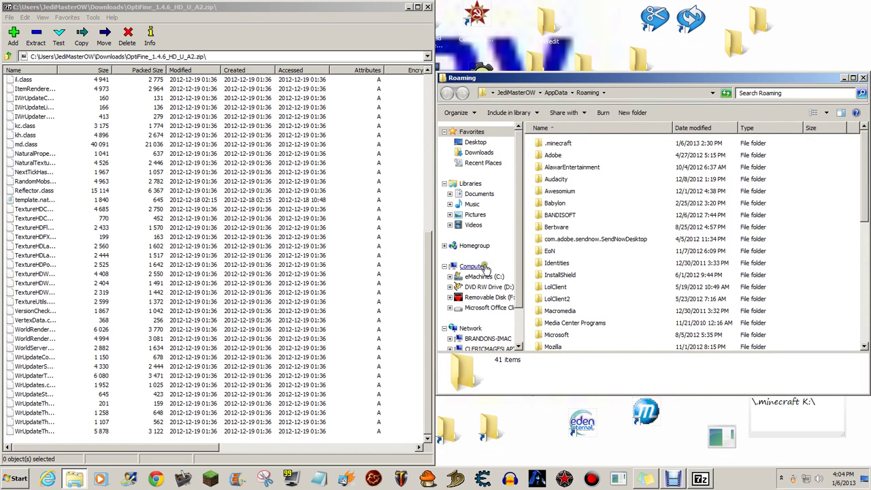
left_click(474, 215)
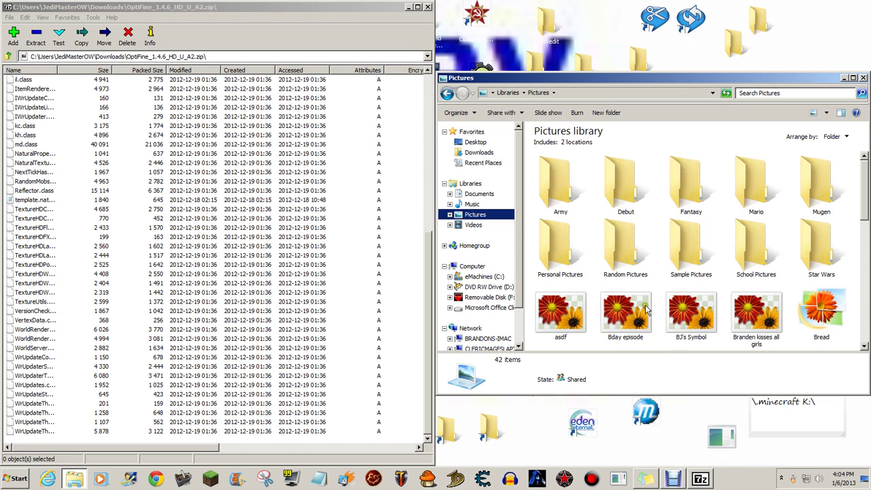
Enter %appdata% in the Explorer address bar and open .minecraft\bin
left_click(634, 95)
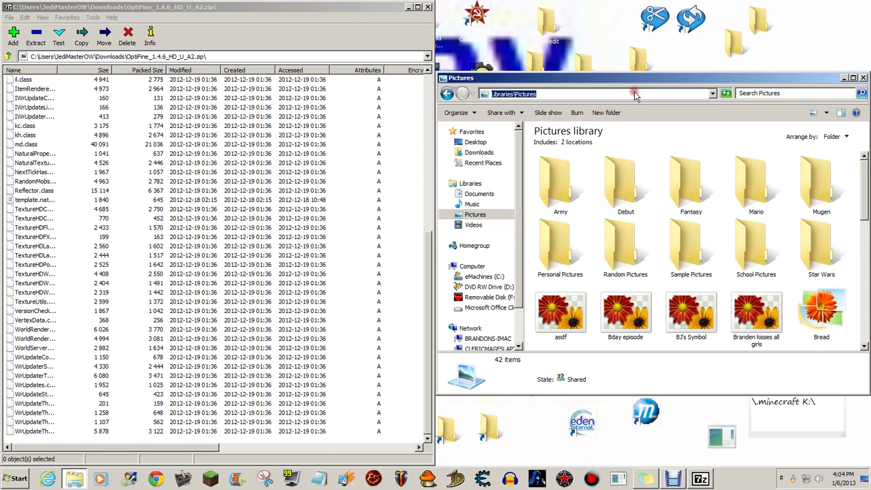
type("%appdata")
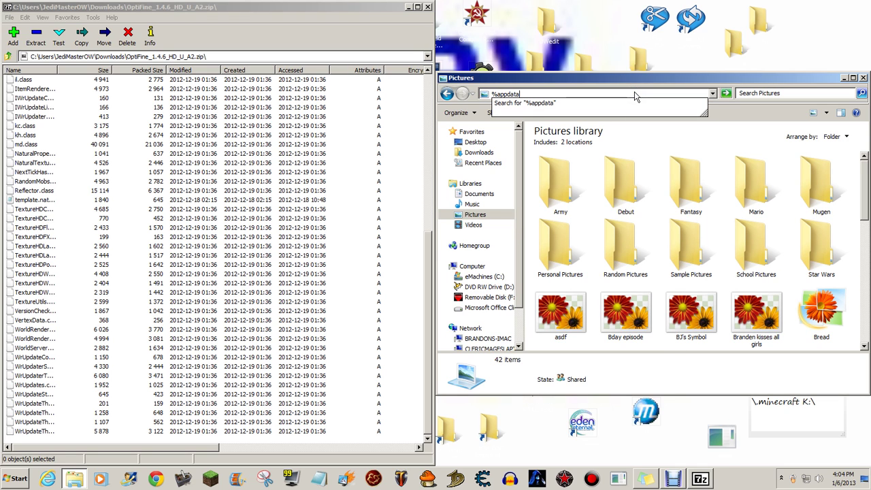
type("%")
key("Return")
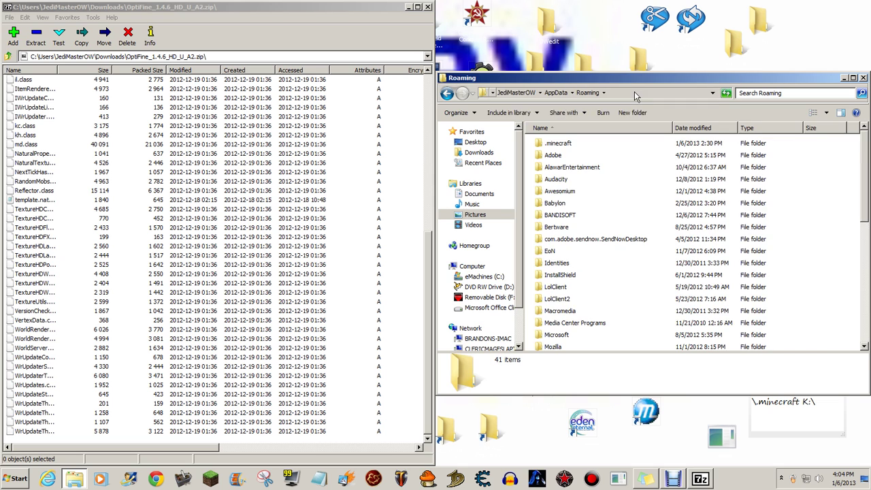
double_click(552, 143)
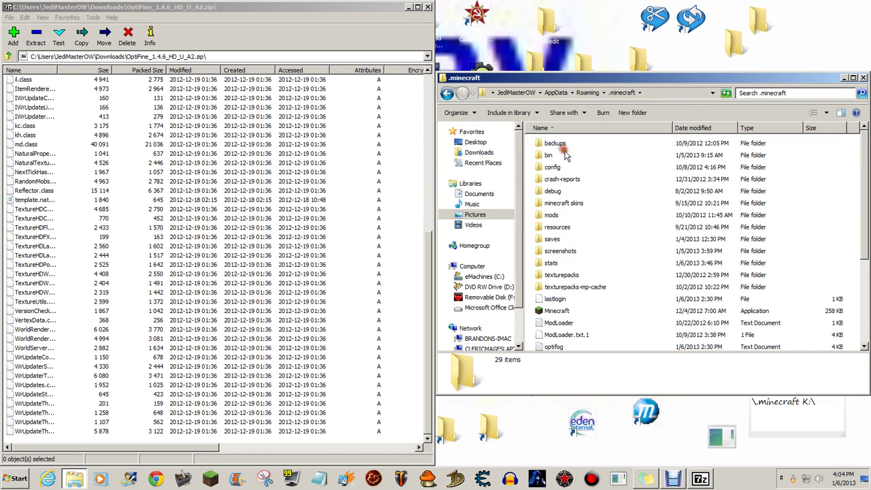
double_click(548, 155)
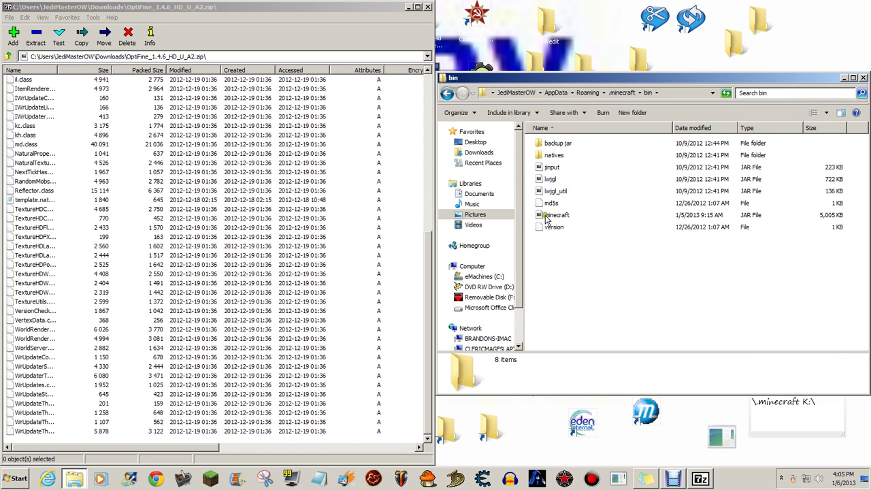
Open minecraft.jar in 7-Zip and select all 39 OptiFine files
double_click(553, 215)
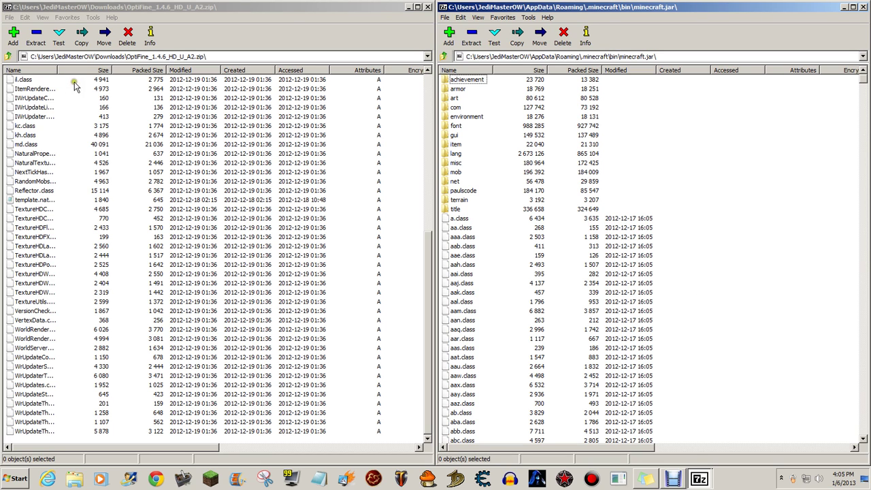
mouse_move(64, 89)
left_mouse_down()
mouse_move(3, 91)
mouse_move(16, 265)
left_mouse_up()
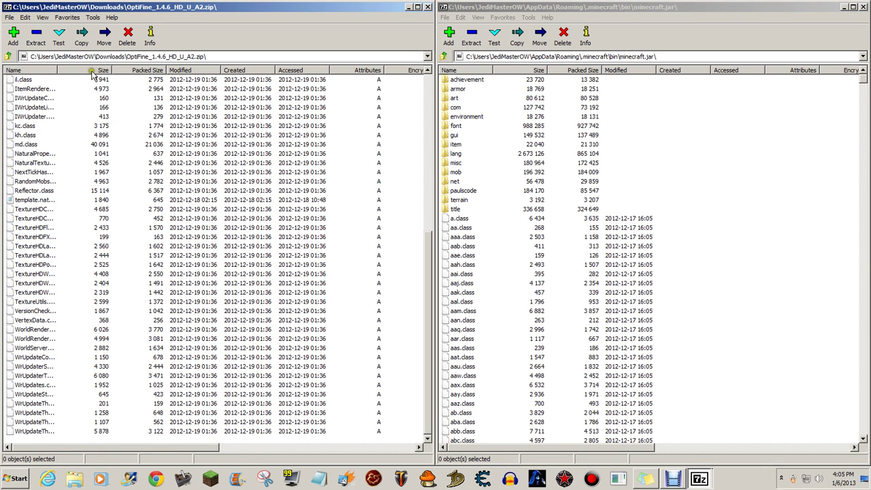
mouse_move(89, 80)
left_mouse_down()
mouse_move(8, 443)
mouse_move(2, 412)
left_mouse_up()
Drag the OptiFine files onto minecraft.jar, cancel the copy, and close the OptiFine archive
left_click_drag(34, 200, 797, 221)
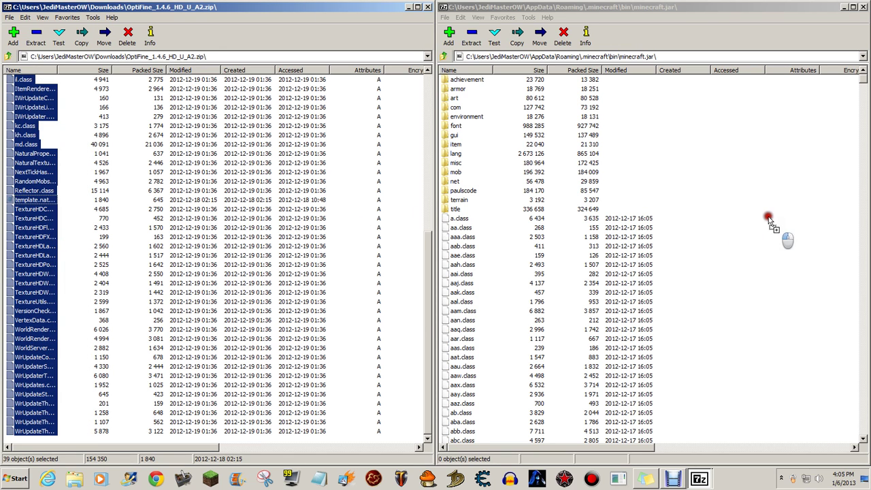
left_click_drag(797, 222, 770, 216)
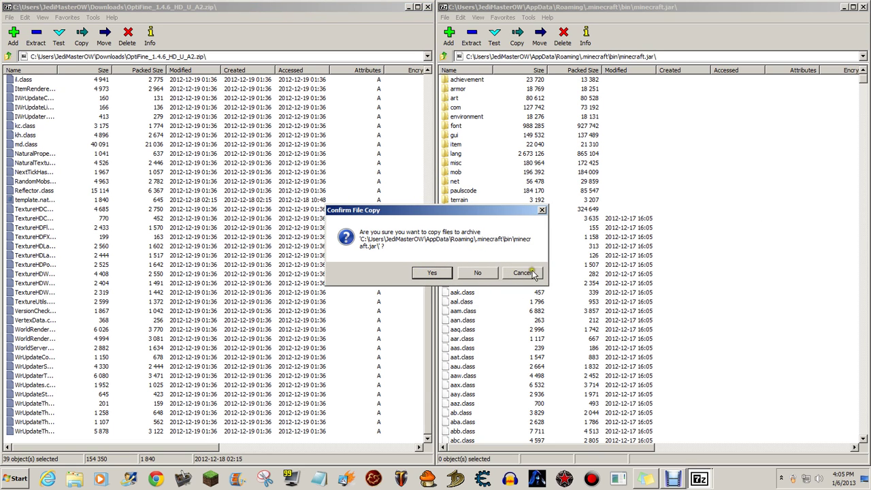
left_click(534, 273)
left_click(427, 6)
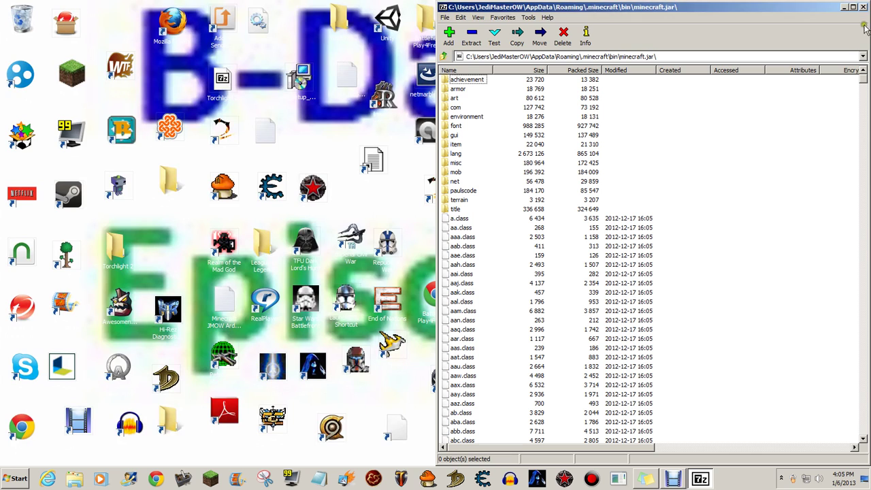